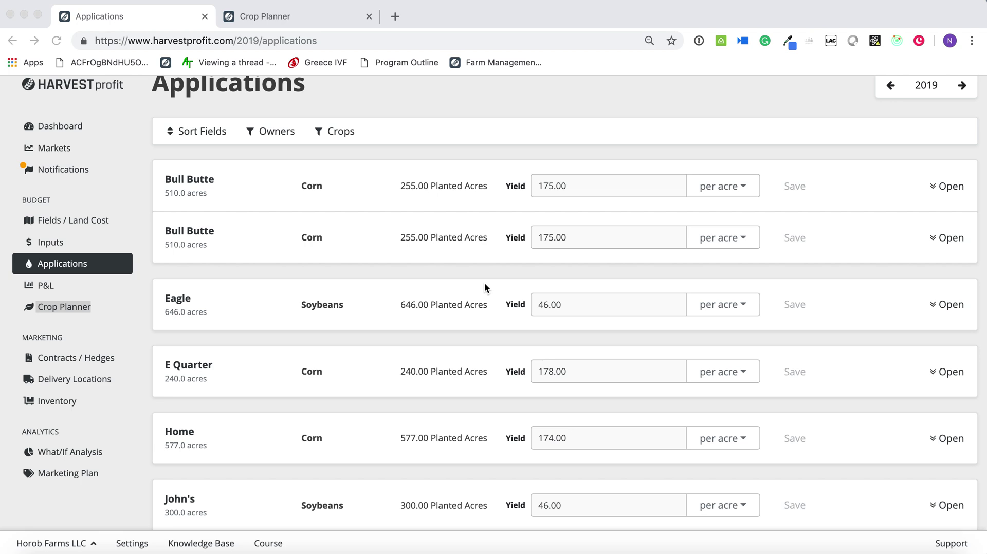
Expand E Quarter's application details and review fertilizer inputs like 6-24-6, Potash, 28% and Urea.
{"action": "scroll", "coordinate": [484, 286], "scroll_direction": "down", "scroll_amount": 3}
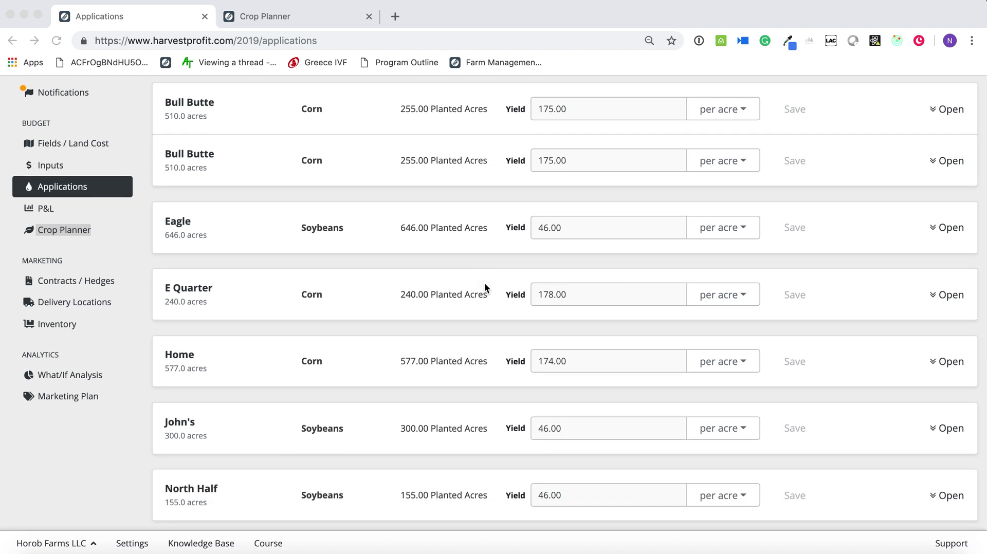
{"action": "left_click", "coordinate": [948, 295]}
{"action": "scroll", "coordinate": [947, 299], "scroll_direction": "down", "scroll_amount": 8}
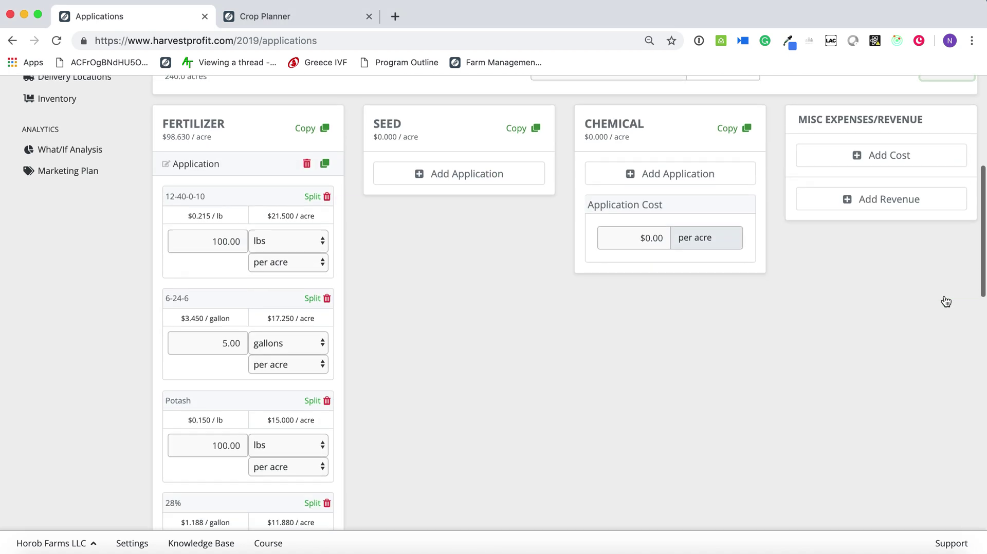
{"action": "scroll", "coordinate": [946, 301], "scroll_direction": "down", "scroll_amount": 3}
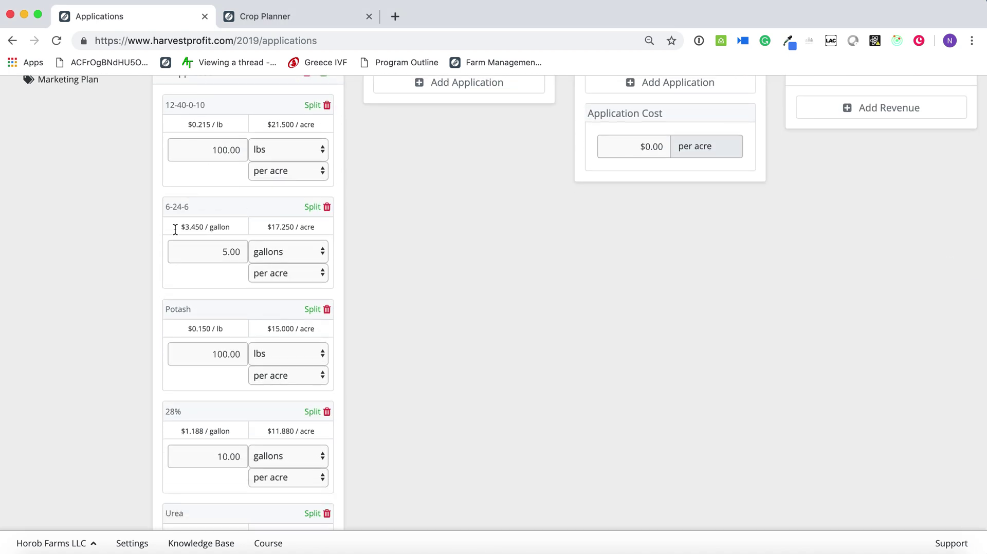
{"action": "scroll", "coordinate": [238, 255], "scroll_direction": "down", "scroll_amount": 5}
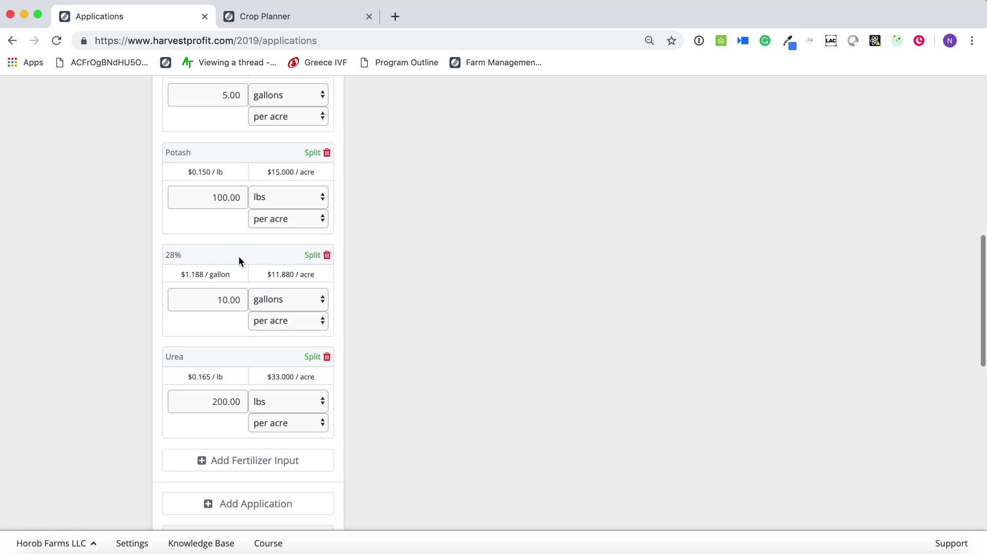
{"action": "scroll", "coordinate": [238, 256], "scroll_direction": "up", "scroll_amount": 10}
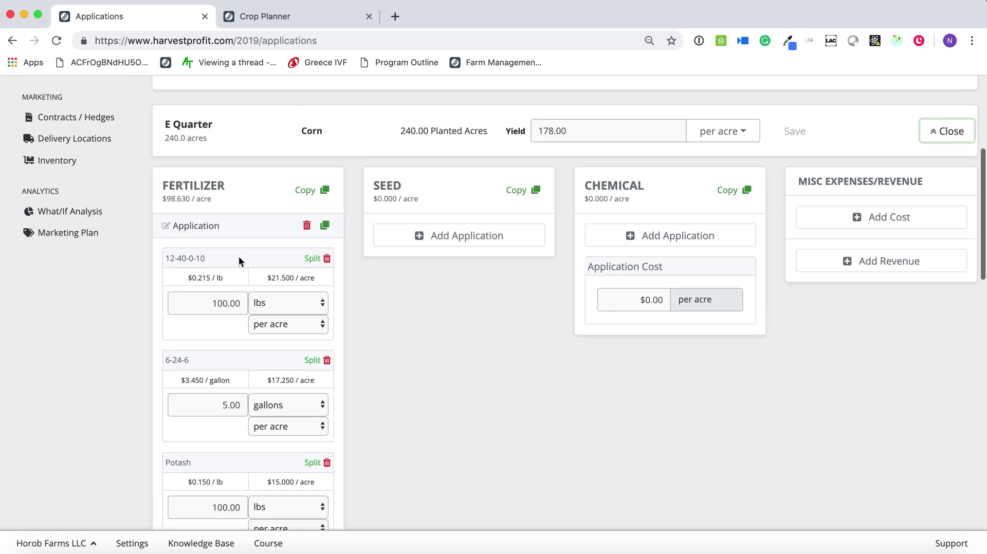
{"action": "scroll", "coordinate": [238, 256], "scroll_direction": "down", "scroll_amount": 8}
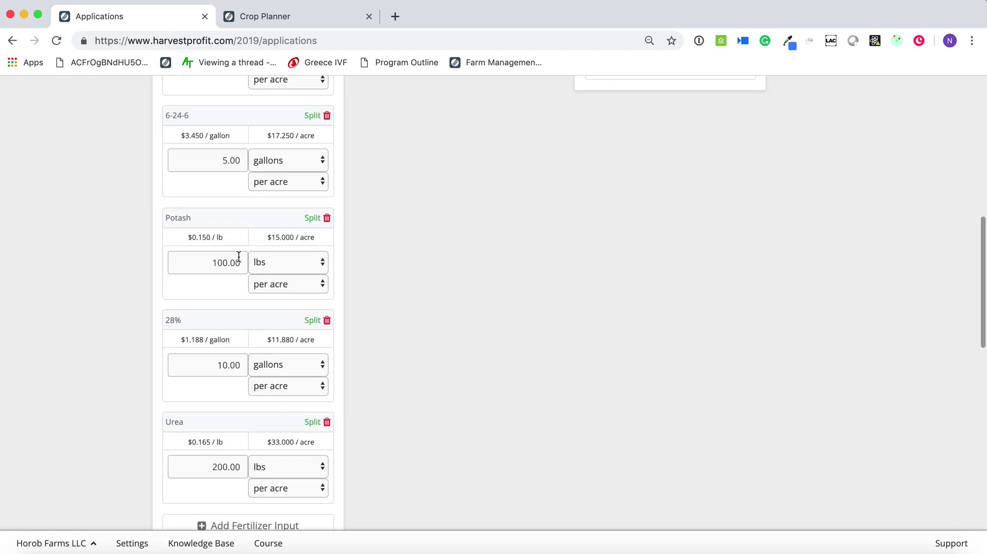
{"action": "scroll", "coordinate": [238, 256], "scroll_direction": "down", "scroll_amount": 4}
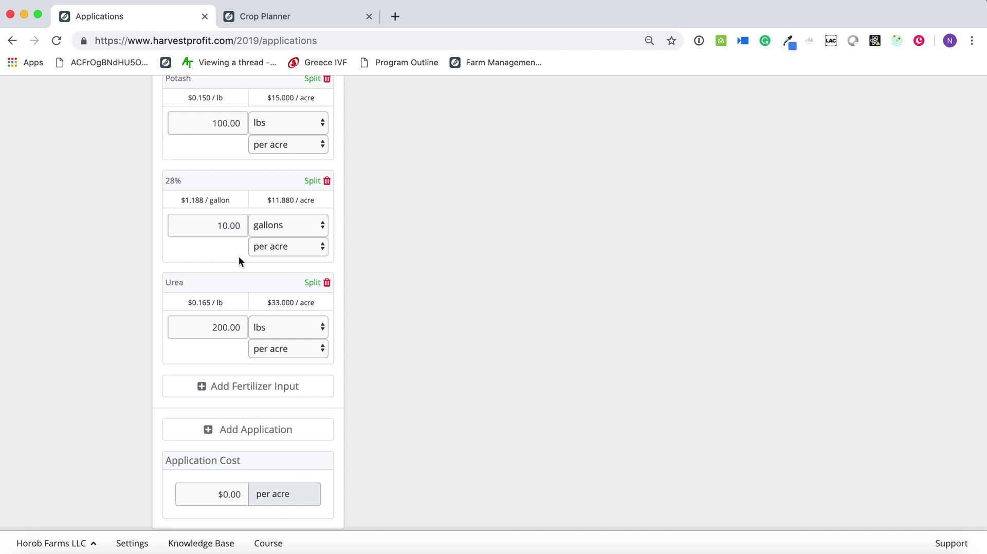
{"action": "scroll", "coordinate": [239, 257], "scroll_direction": "down", "scroll_amount": 3}
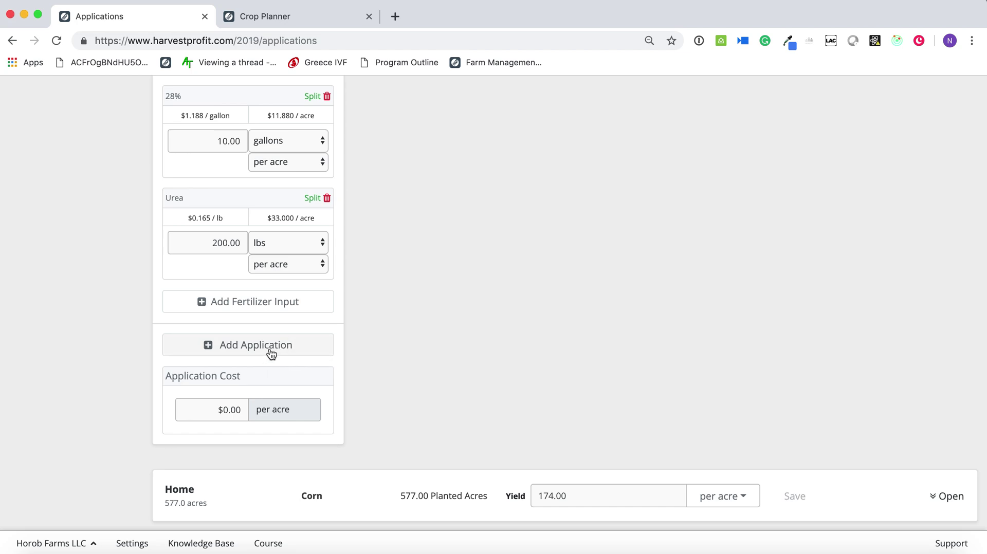
{"action": "scroll", "coordinate": [271, 354], "scroll_direction": "up", "scroll_amount": 10}
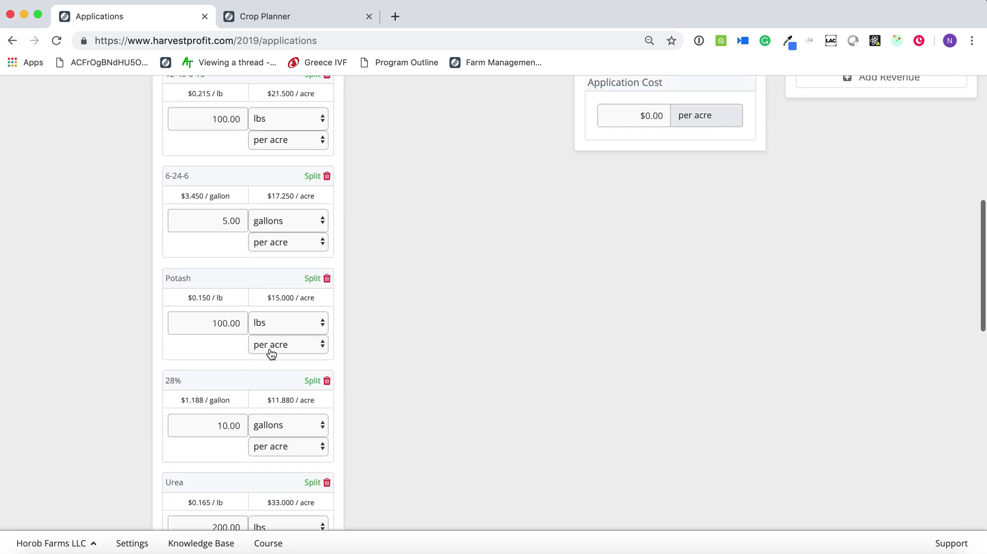
{"action": "scroll", "coordinate": [270, 349], "scroll_direction": "down", "scroll_amount": 10}
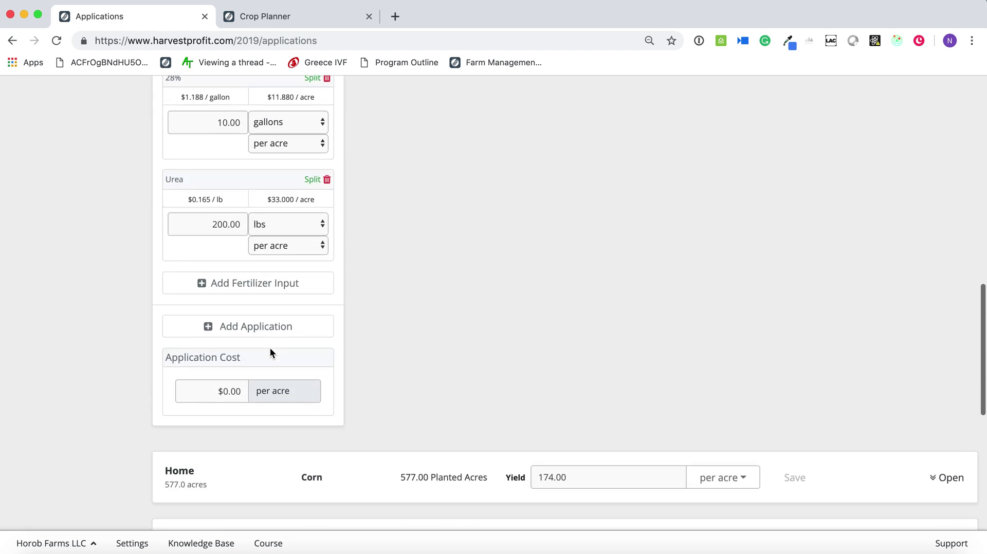
Add a new application to E Quarter with 28% fertilizer at 10 gallons per acre.
{"action": "left_click", "coordinate": [261, 334]}
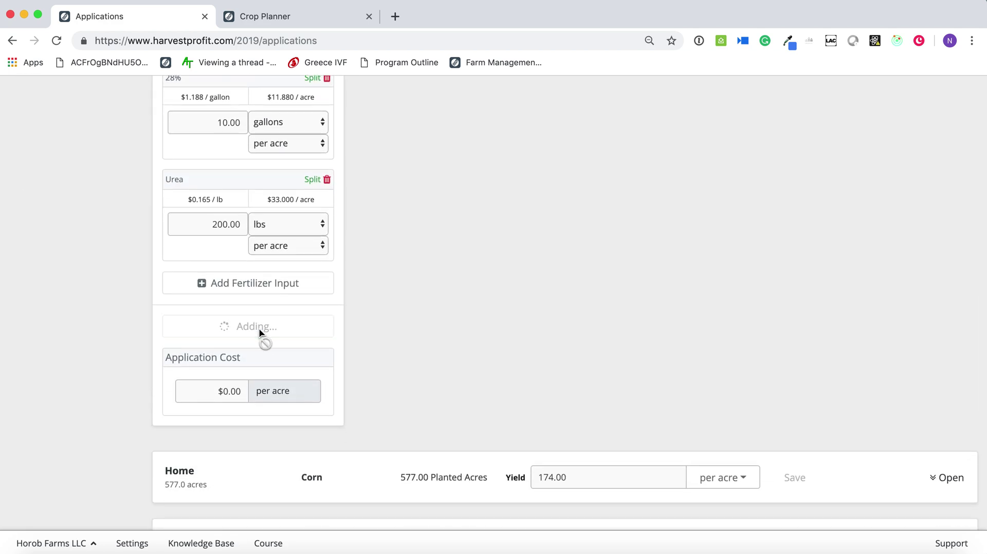
{"action": "left_click", "coordinate": [260, 358]}
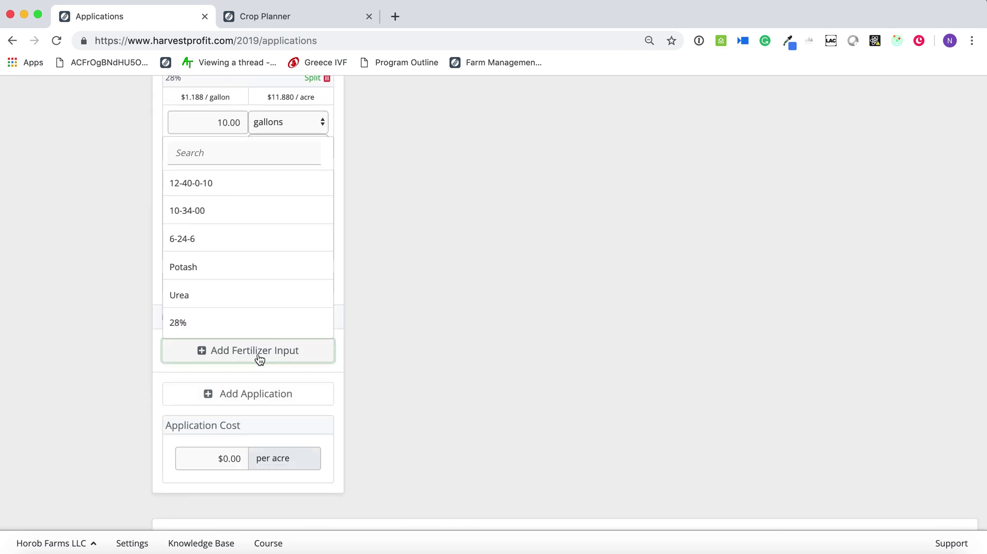
{"action": "left_click", "coordinate": [247, 322]}
{"action": "left_click", "coordinate": [210, 401]}
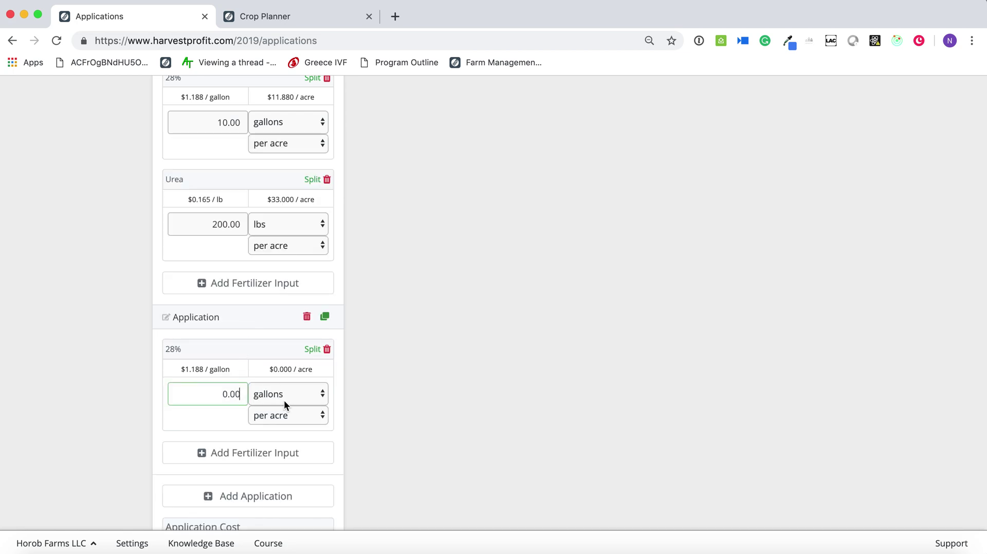
{"action": "double_click", "coordinate": [217, 396]}
{"action": "type", "text": "10"}
Rename the new application to 'June Sidedressing'.
{"action": "left_click", "coordinate": [172, 317]}
{"action": "left_click_drag", "start_coordinate": [177, 316], "coordinate": [309, 319]}
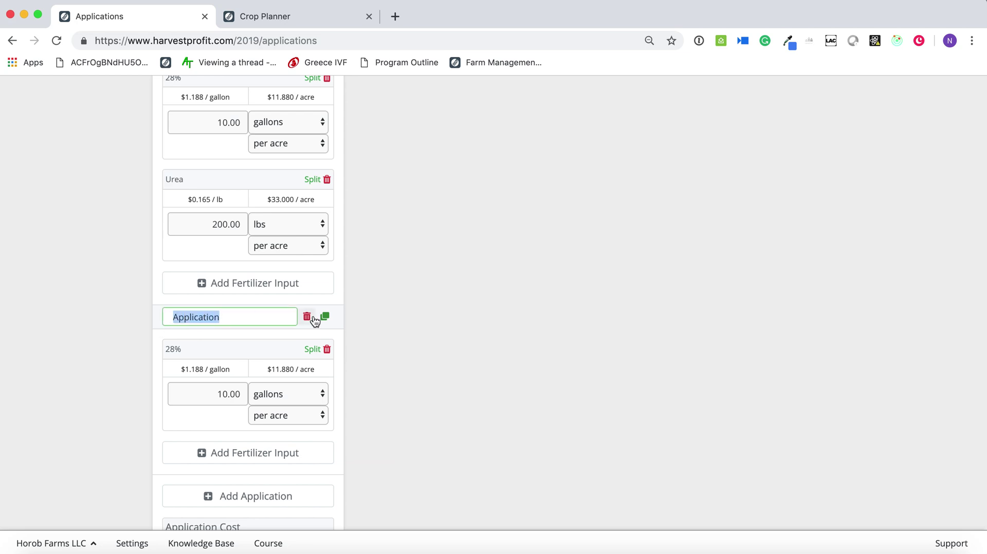
{"action": "key", "text": "BackSpace"}
{"action": "type", "text": "June Side"}
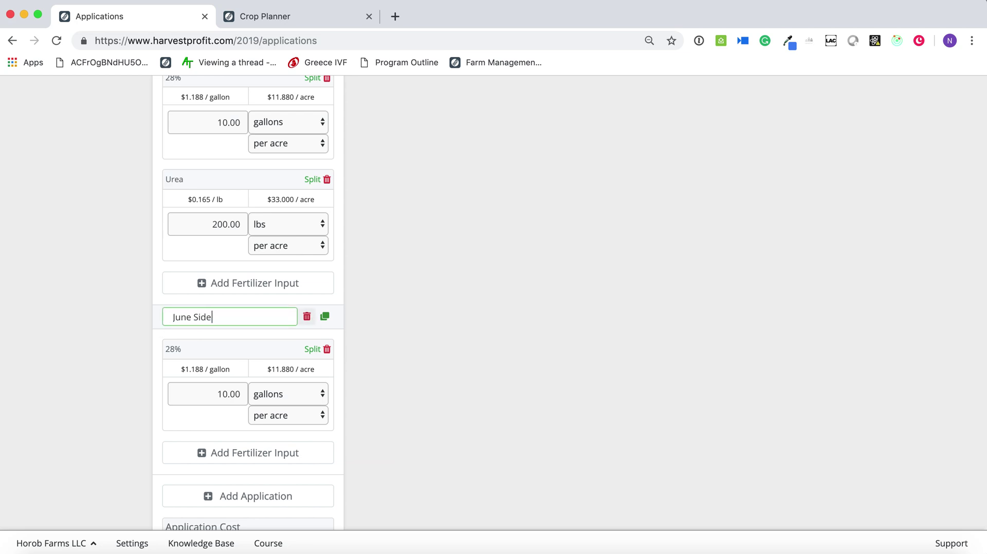
{"action": "type", "text": "dressing"}
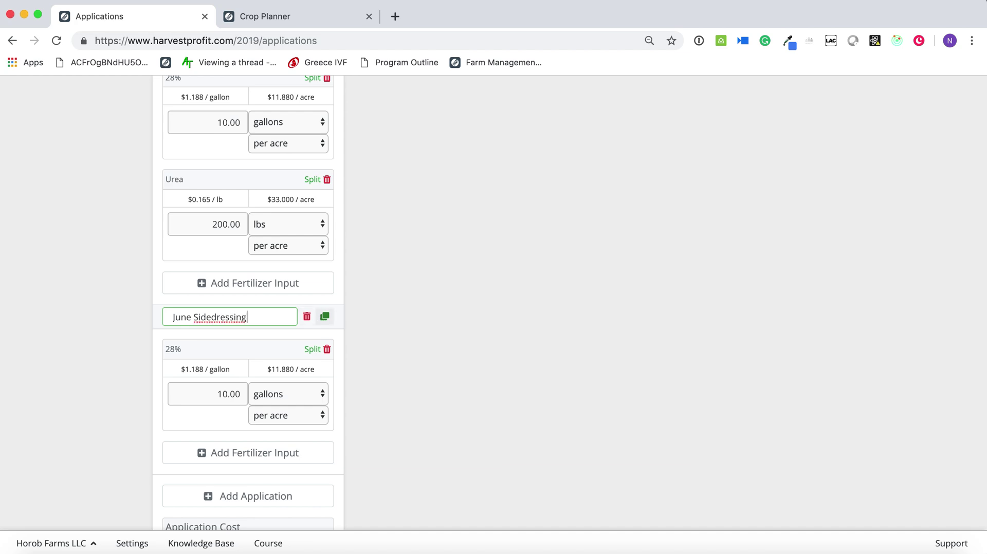
{"action": "left_click", "coordinate": [271, 339]}
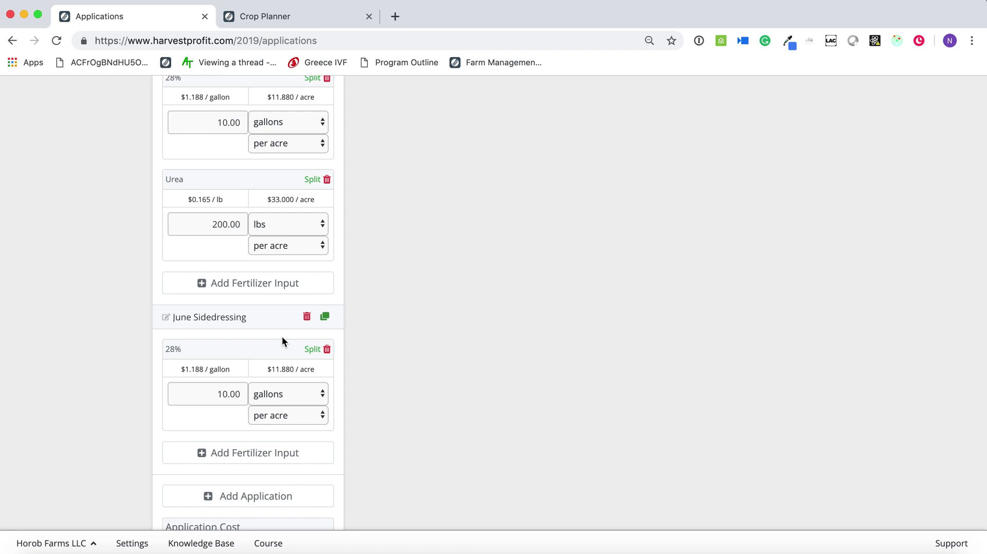
Copy the June Sidedressing 28% application from E Quarter to the Home and South Half fields.
{"action": "scroll", "coordinate": [282, 336], "scroll_direction": "up", "scroll_amount": 15}
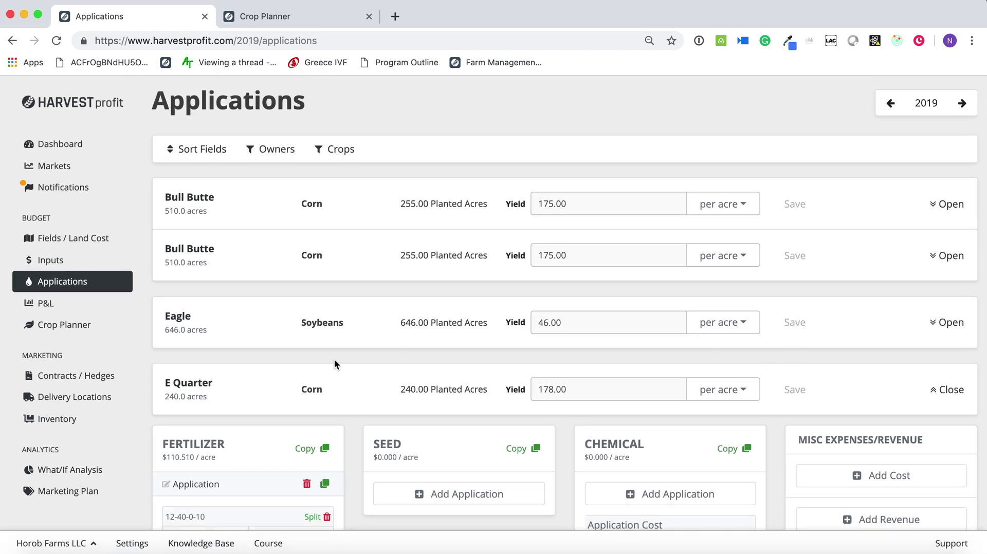
{"action": "scroll", "coordinate": [334, 359], "scroll_direction": "down", "scroll_amount": 18}
{"action": "scroll", "coordinate": [331, 199], "scroll_direction": "up", "scroll_amount": 2}
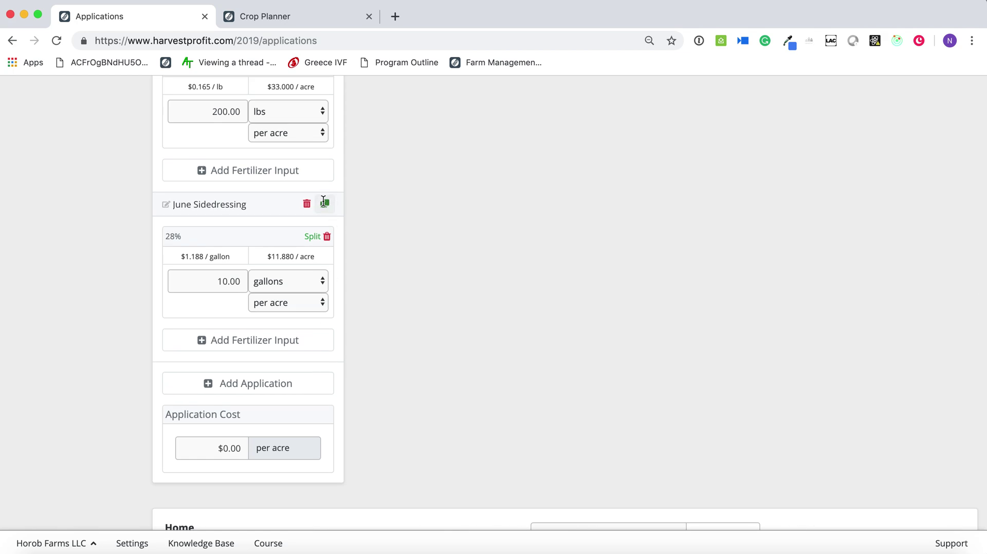
{"action": "left_click", "coordinate": [325, 203]}
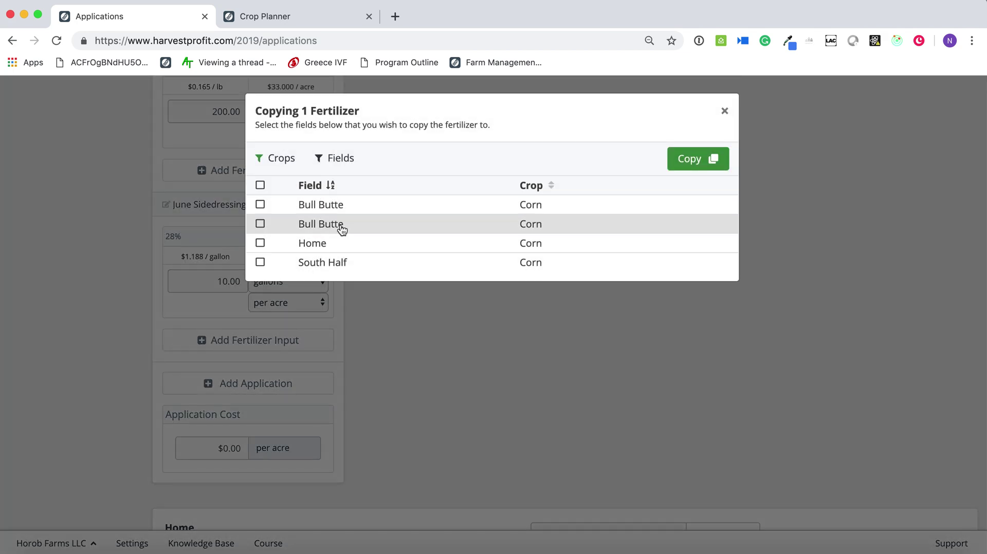
{"action": "left_click", "coordinate": [260, 243]}
{"action": "left_click", "coordinate": [260, 262]}
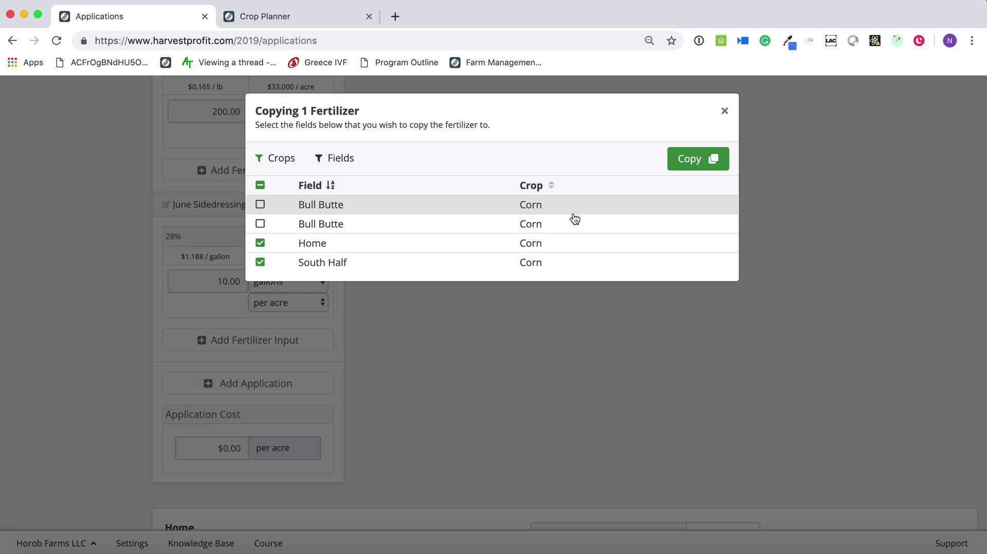
{"action": "left_click", "coordinate": [696, 163]}
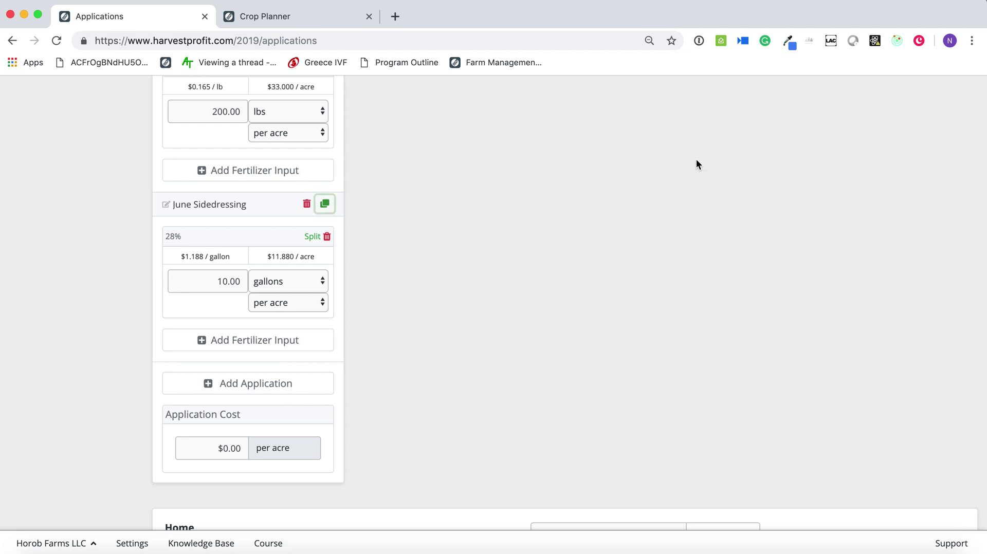
Expand Home's application details and check the corn fertilizer totals of $110.510 per acre.
{"action": "scroll", "coordinate": [697, 160], "scroll_direction": "down", "scroll_amount": 5}
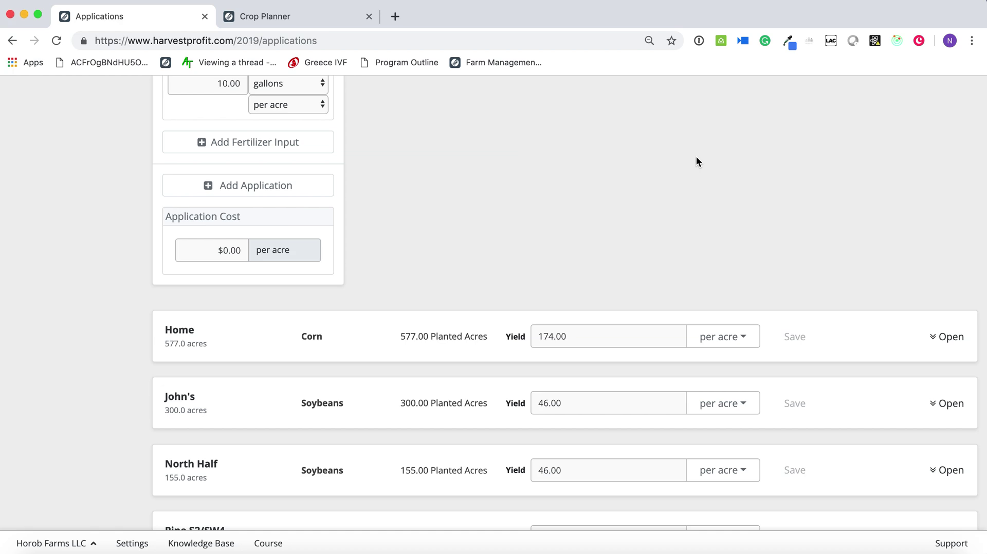
{"action": "left_click", "coordinate": [950, 339]}
{"action": "scroll", "coordinate": [462, 339], "scroll_direction": "down", "scroll_amount": 10}
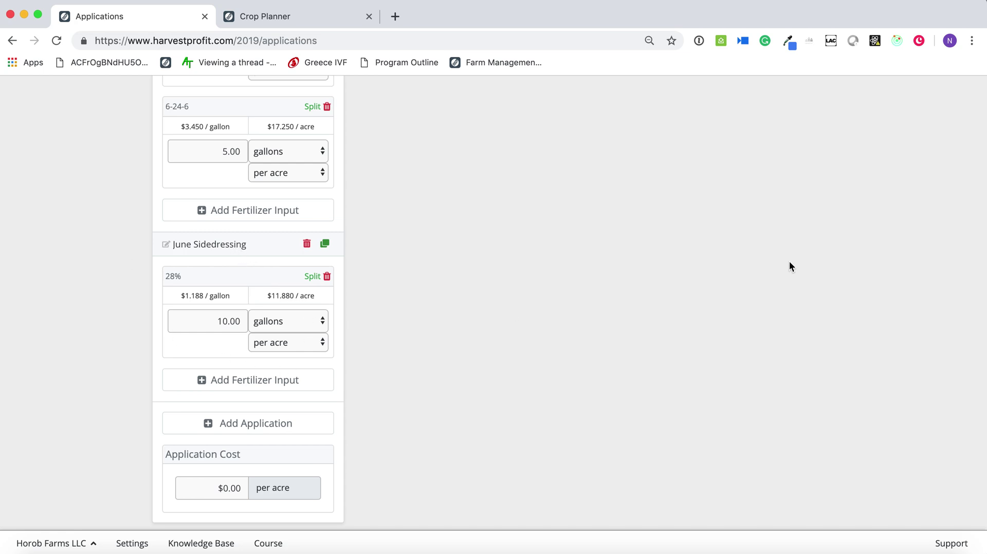
{"action": "scroll", "coordinate": [788, 266], "scroll_direction": "up", "scroll_amount": 2}
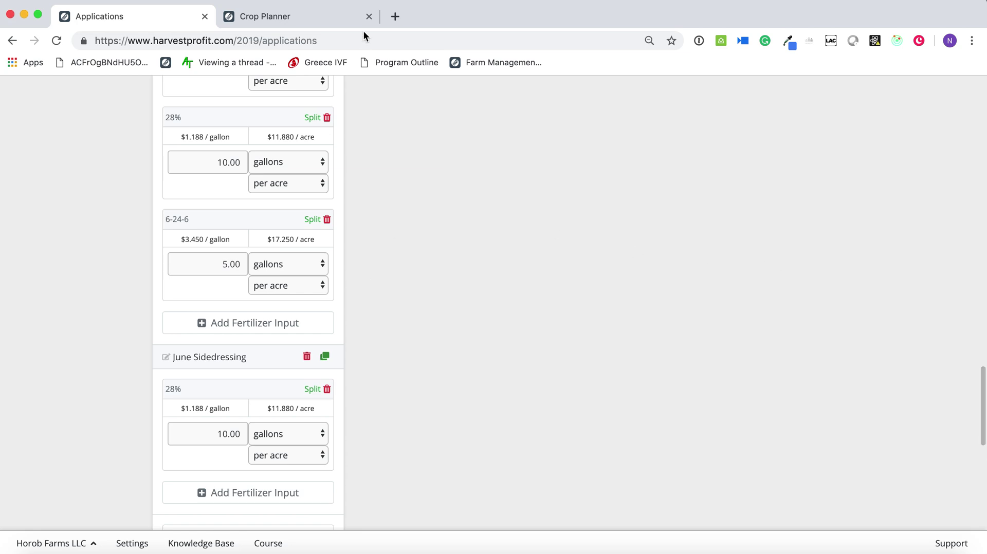
{"action": "scroll", "coordinate": [391, 212], "scroll_direction": "up", "scroll_amount": 3}
{"action": "scroll", "coordinate": [310, 103], "scroll_direction": "up", "scroll_amount": 10}
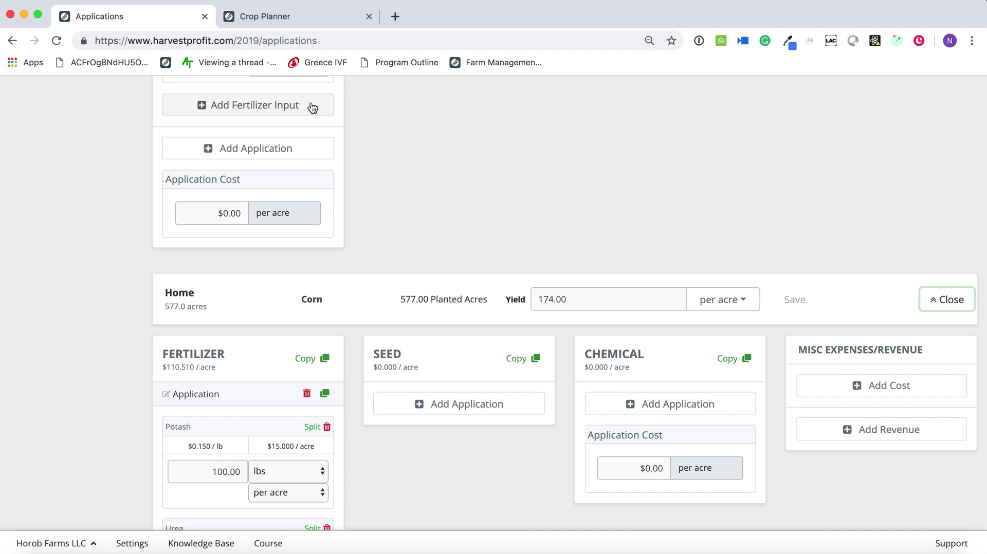
{"action": "scroll", "coordinate": [653, 266], "scroll_direction": "up", "scroll_amount": 10}
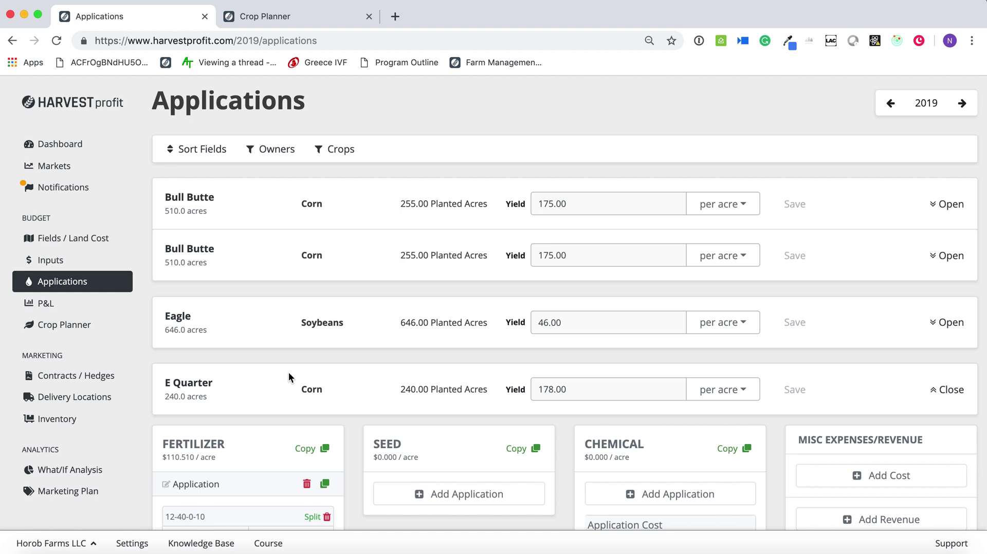
Go to the Crop Planner and view Bull Butte's two 255-acre corn plantings and their owners.
{"action": "left_click", "coordinate": [310, 19]}
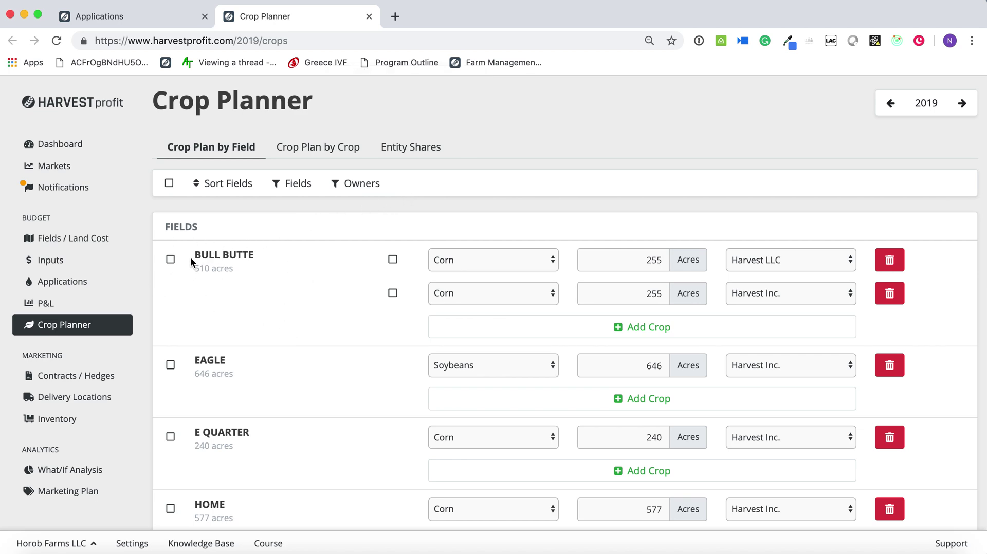
{"action": "left_click_drag", "start_coordinate": [195, 256], "coordinate": [259, 254]}
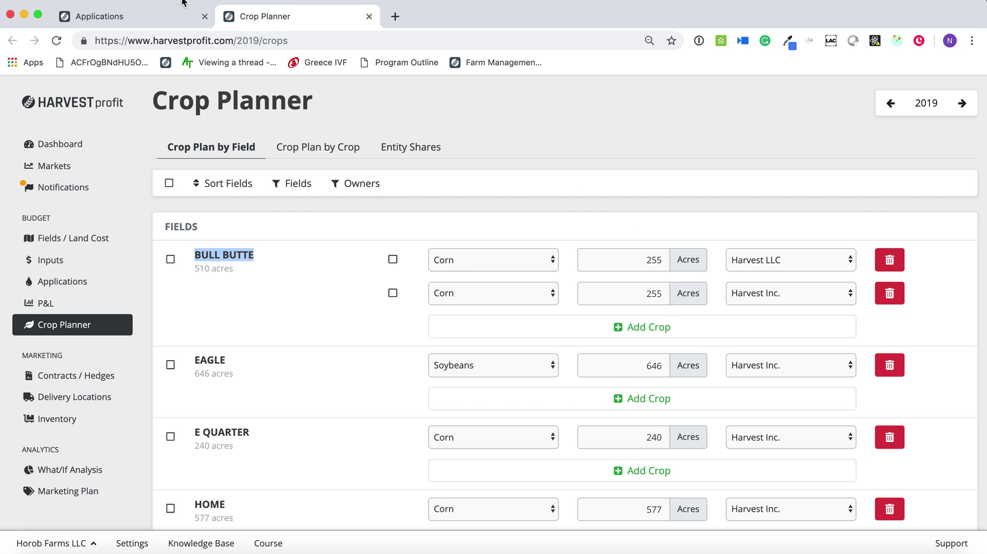
{"action": "left_click", "coordinate": [176, 16]}
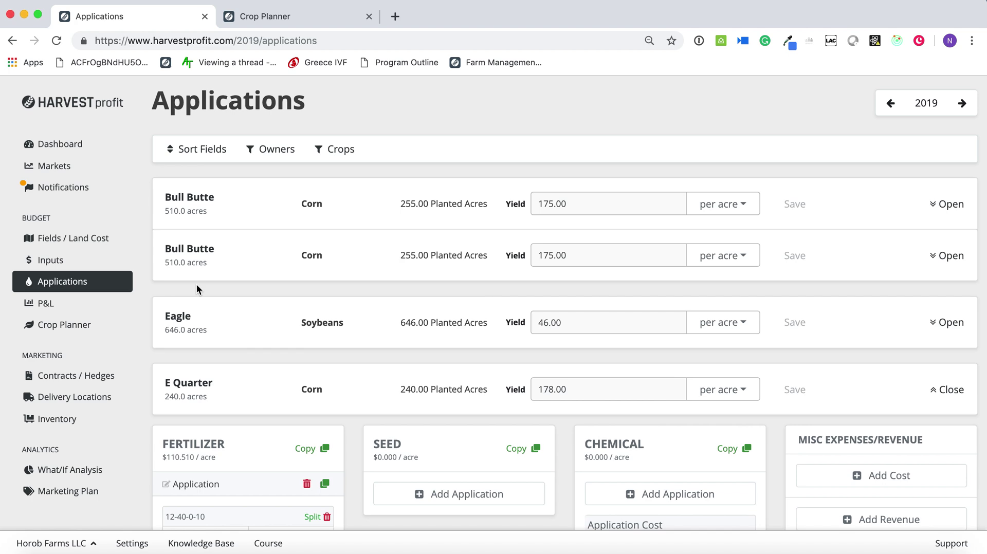
{"action": "left_click", "coordinate": [328, 25]}
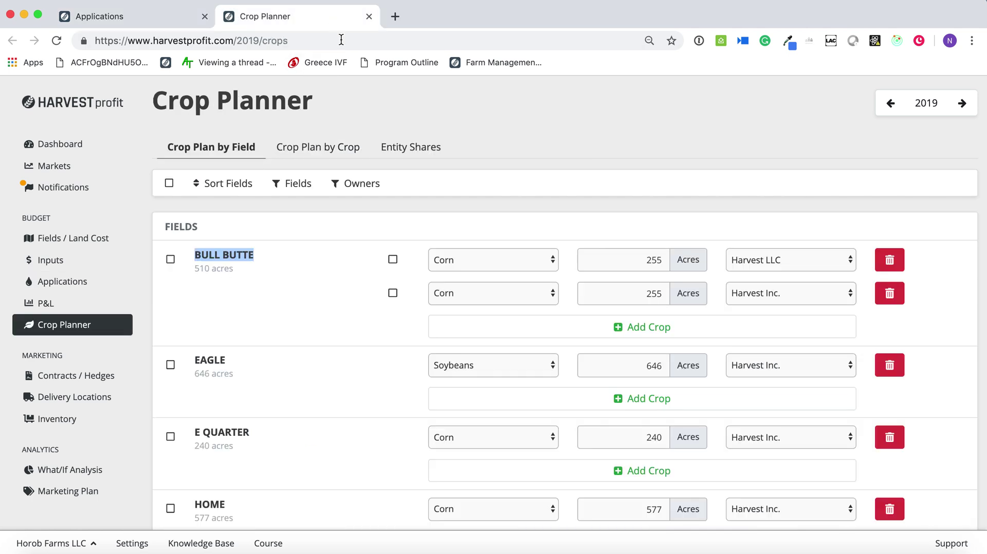
Save a '50/50' entity share giving Harvest Inc. and Harvest LLC 50% each.
{"action": "left_click", "coordinate": [407, 149]}
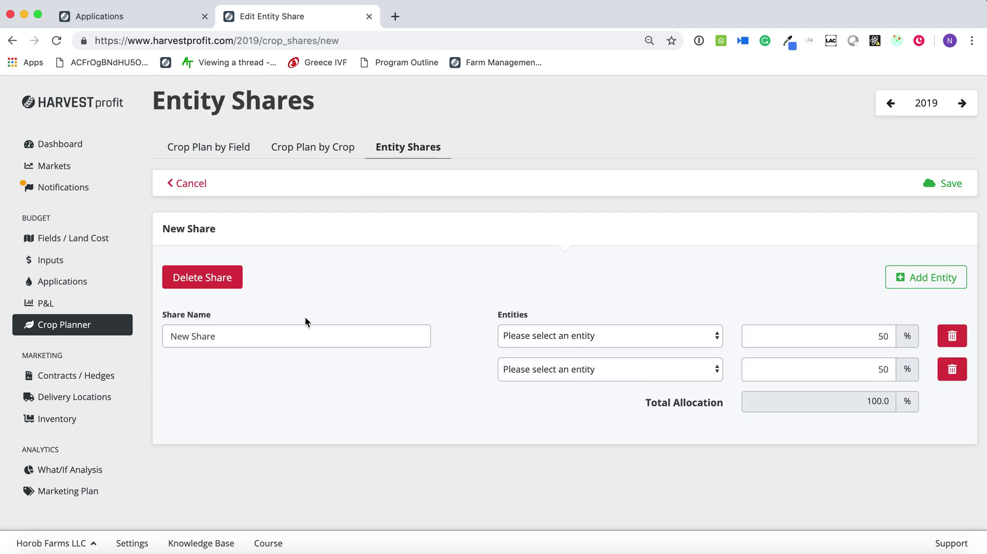
{"action": "double_click", "coordinate": [276, 337]}
{"action": "triple_click", "coordinate": [276, 338]}
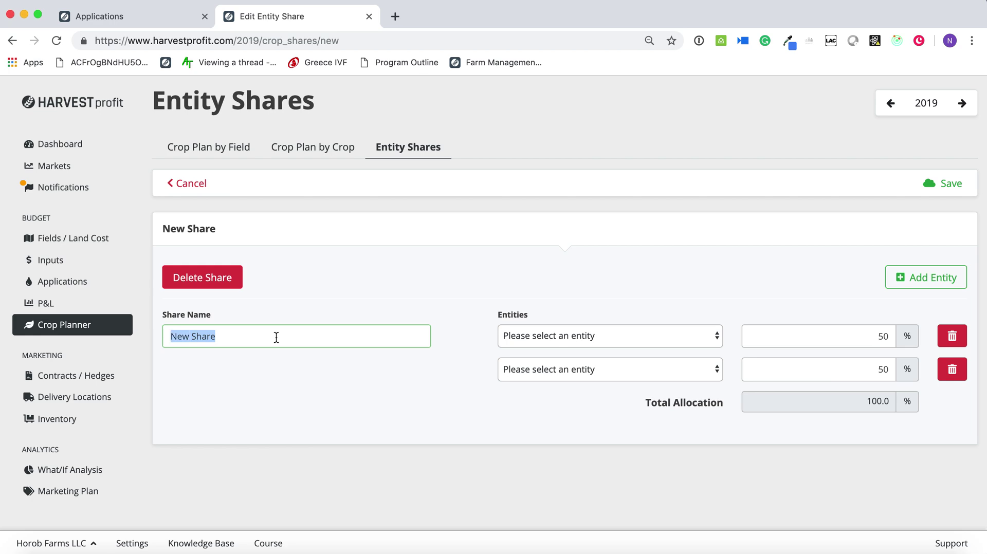
{"action": "type", "text": "50/50"}
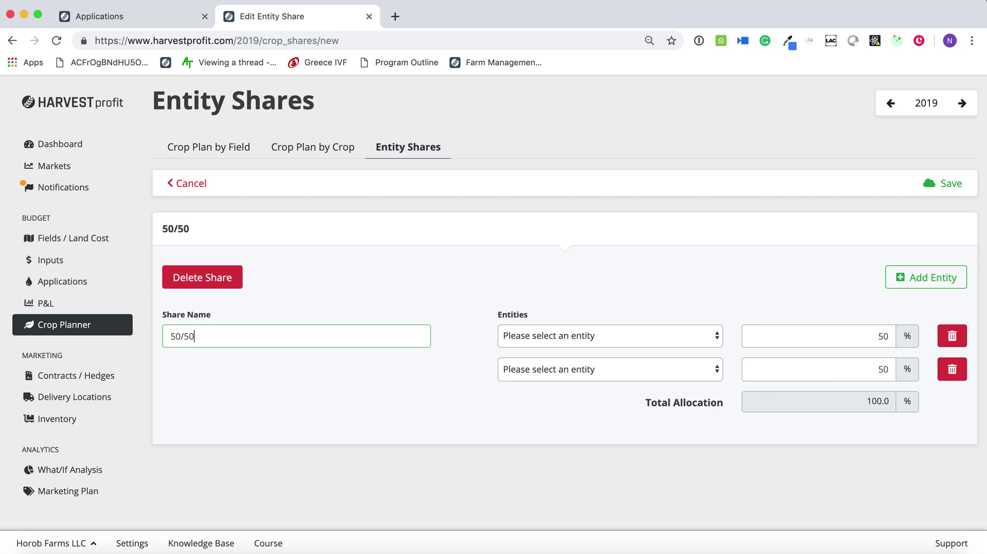
{"action": "left_click", "coordinate": [587, 333]}
{"action": "left_click", "coordinate": [586, 348]}
{"action": "left_click", "coordinate": [633, 381]}
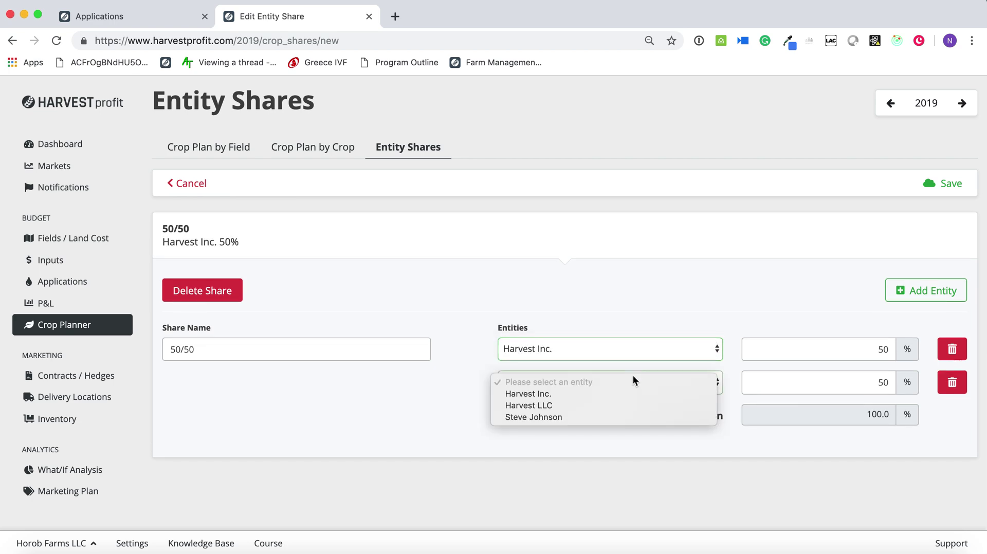
{"action": "left_click", "coordinate": [632, 405]}
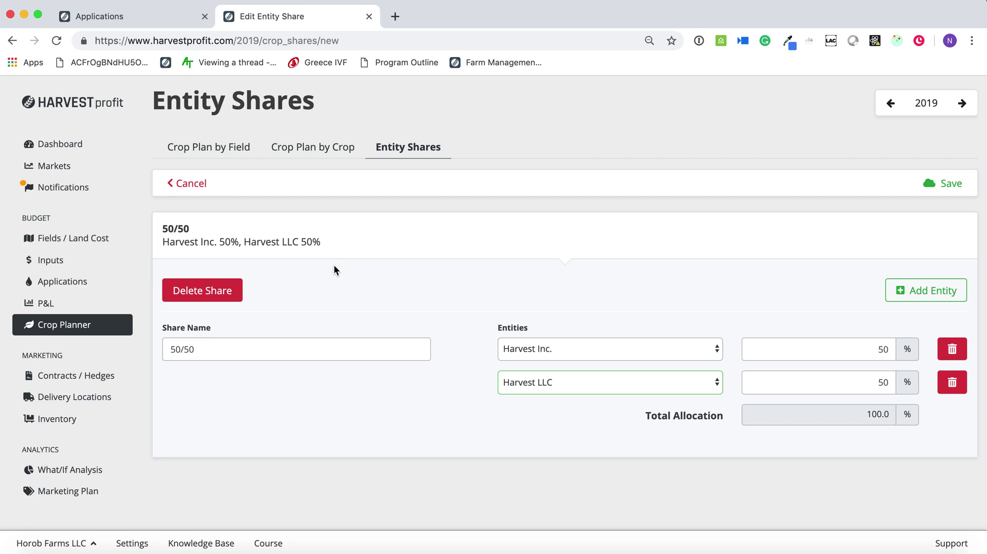
{"action": "left_click", "coordinate": [956, 188]}
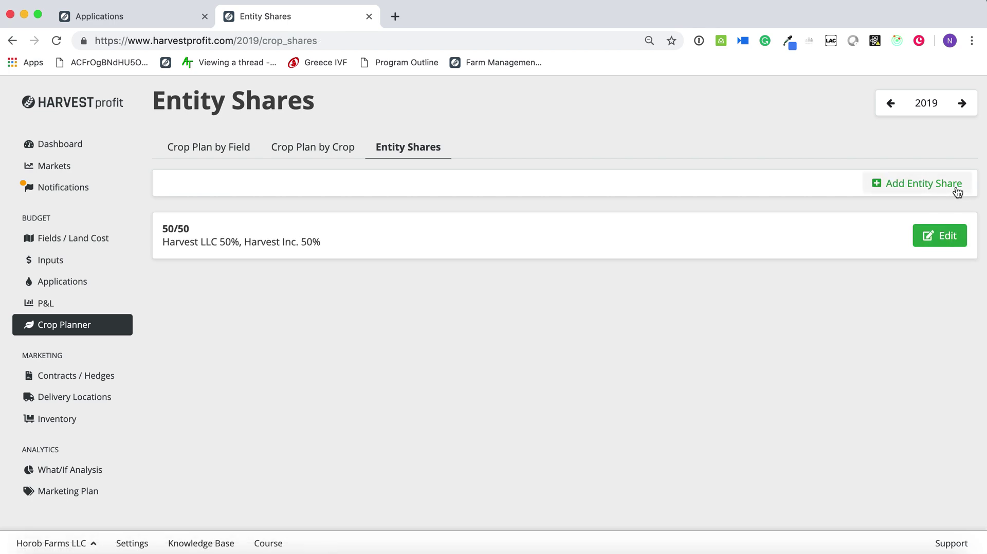
Reload the Crop Plan by Field page and check Eagle's owner list for the 50/50 share.
{"action": "left_click", "coordinate": [215, 154]}
{"action": "left_click", "coordinate": [57, 40]}
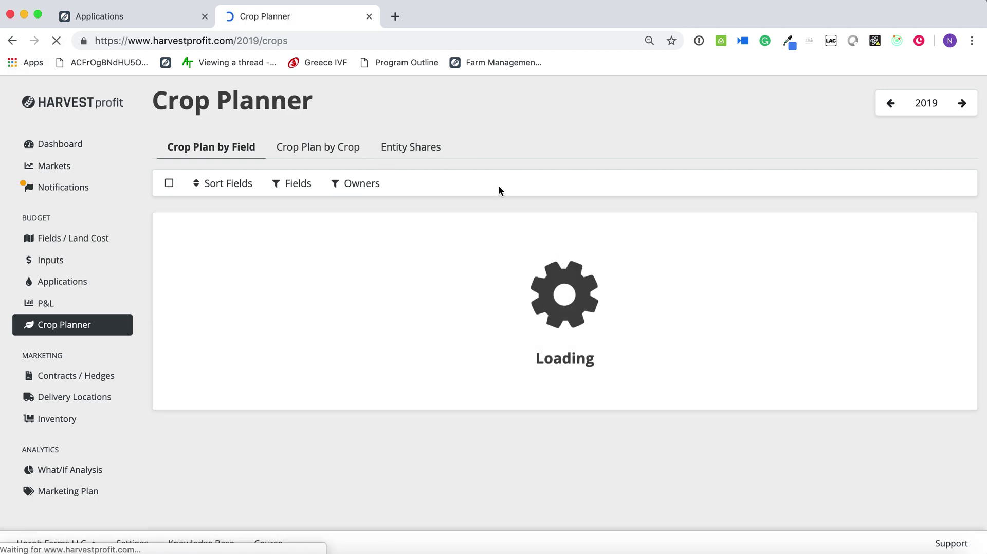
{"action": "left_click", "coordinate": [818, 356]}
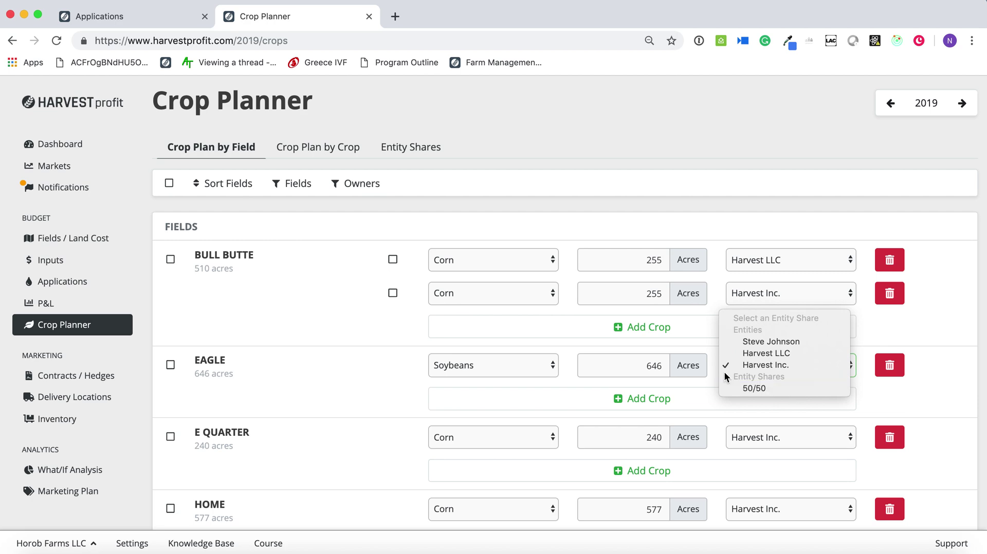
{"action": "key", "text": "Escape"}
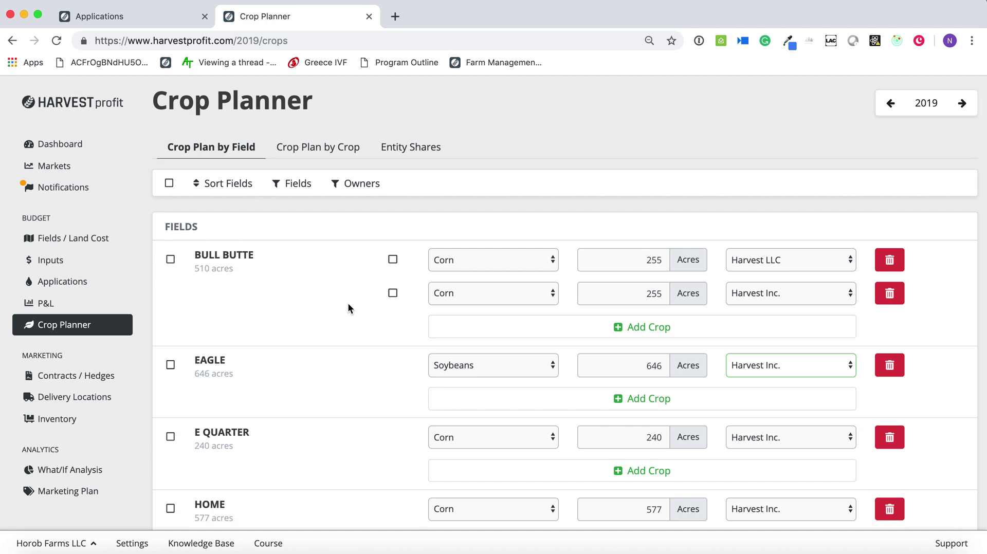
Select all fields in the crop plan and preview the bulk Set Share and Set Crop options.
{"action": "left_click", "coordinate": [170, 184]}
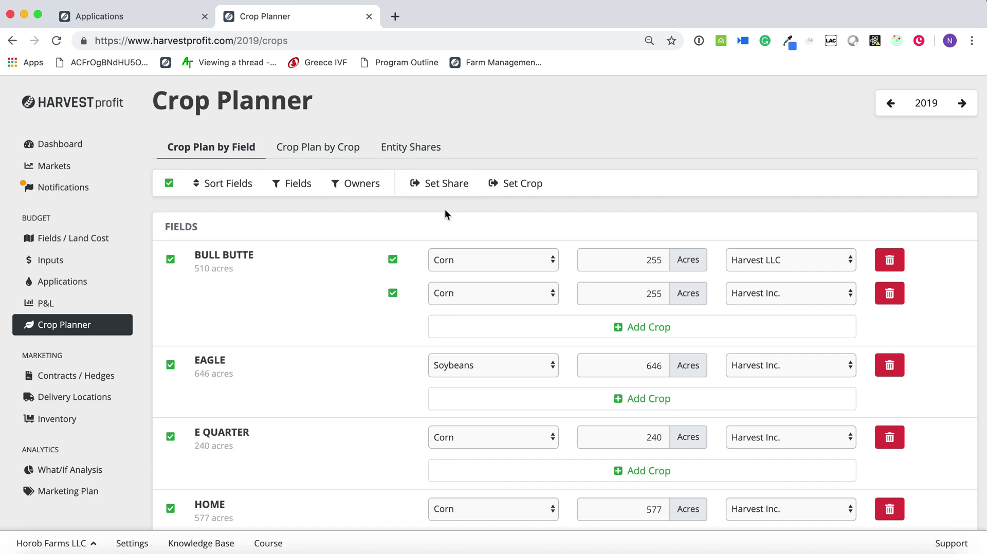
{"action": "left_click", "coordinate": [450, 192]}
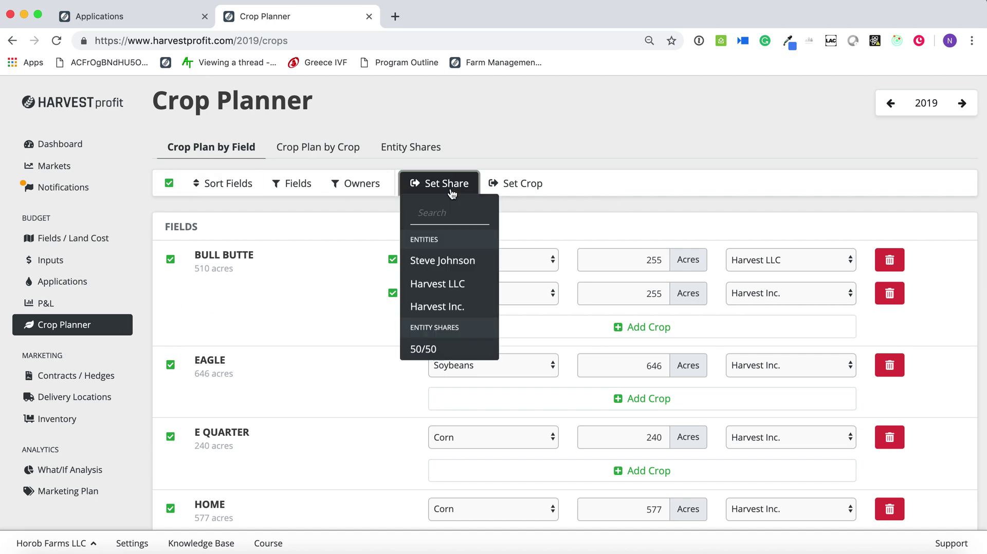
{"action": "left_click", "coordinate": [548, 193]}
{"action": "left_click", "coordinate": [535, 191]}
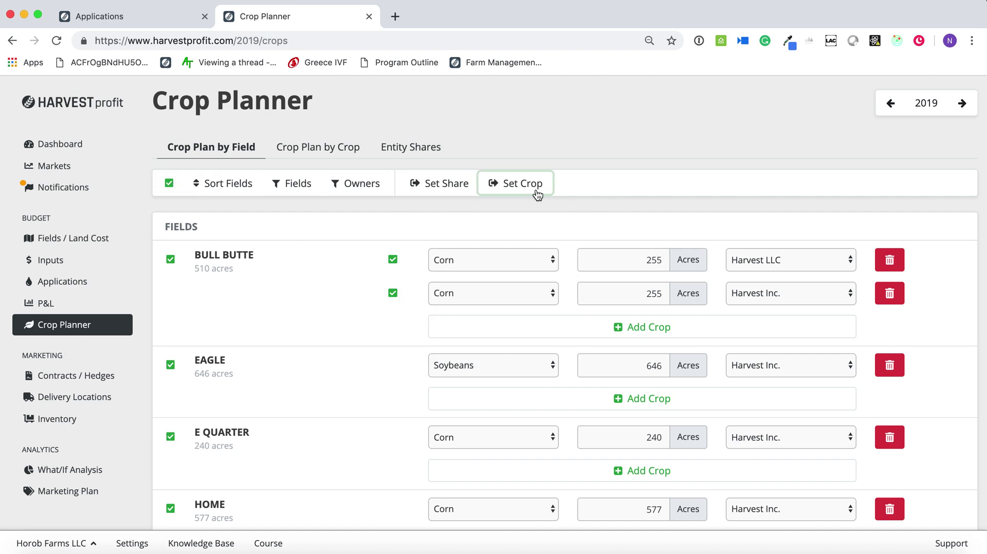
{"action": "left_click", "coordinate": [532, 184]}
{"action": "left_click", "coordinate": [619, 192]}
Switch to Crop Plan by Crop and review soybeans at 1406 acres and corn at 1482 acres.
{"action": "left_click", "coordinate": [315, 149]}
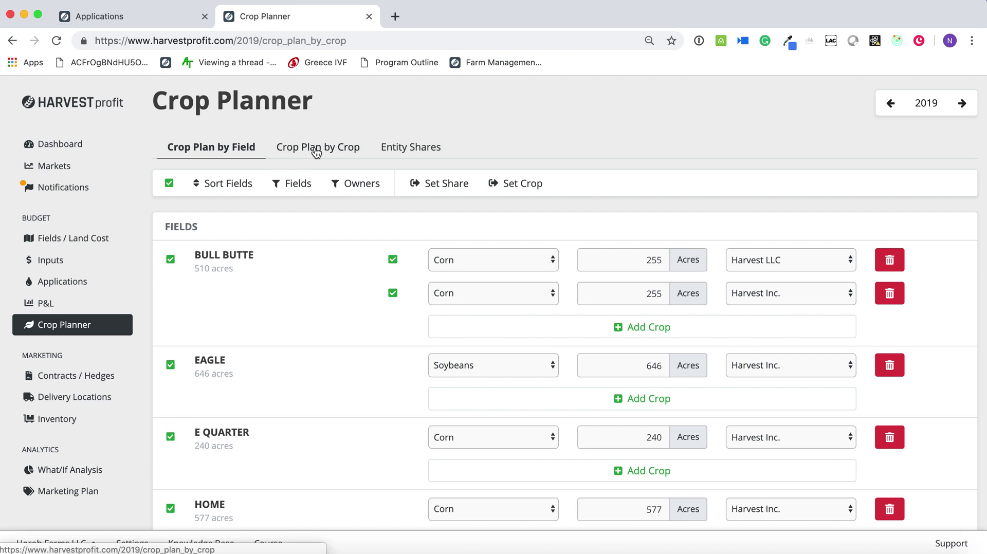
{"action": "scroll", "coordinate": [295, 295], "scroll_direction": "down", "scroll_amount": 10}
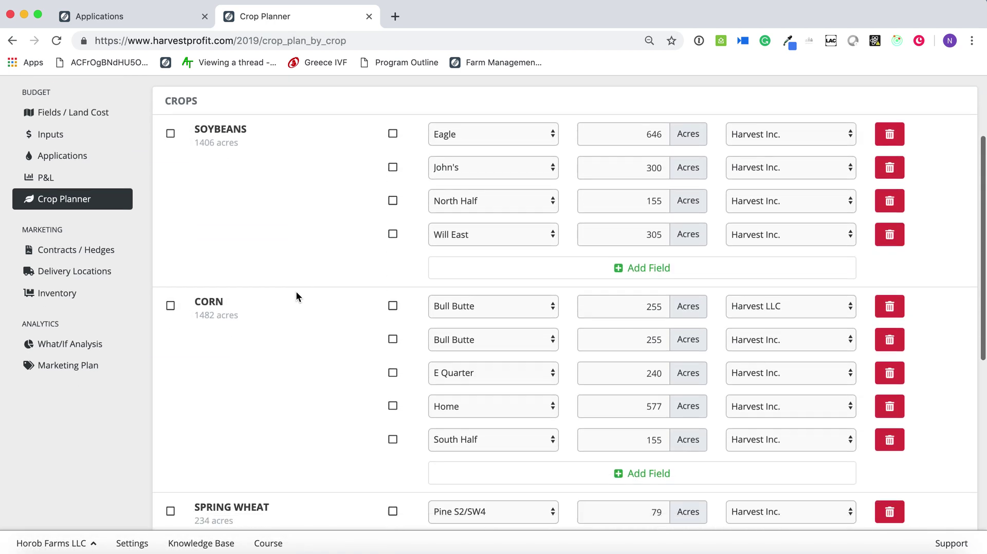
{"action": "scroll", "coordinate": [295, 291], "scroll_direction": "up", "scroll_amount": 15}
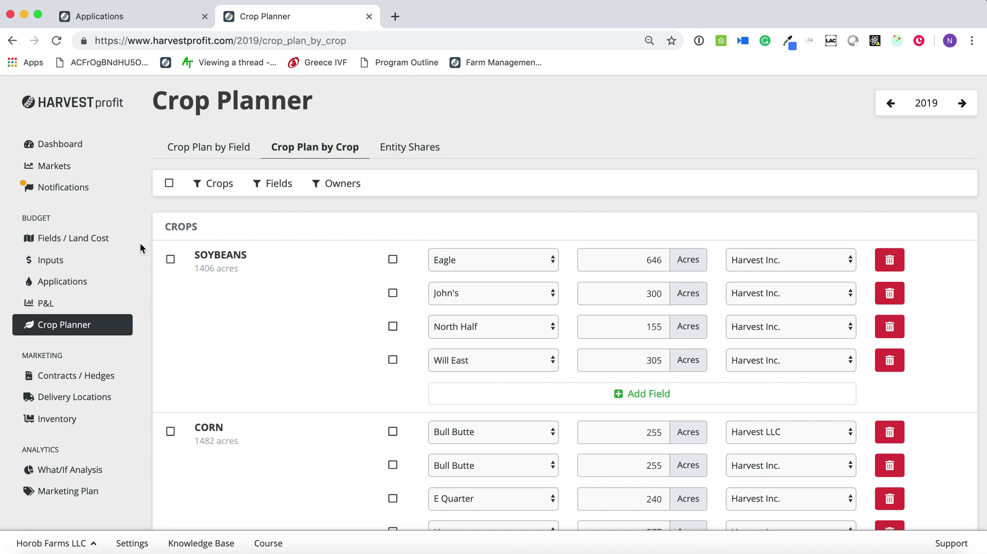
{"action": "left_click", "coordinate": [113, 23]}
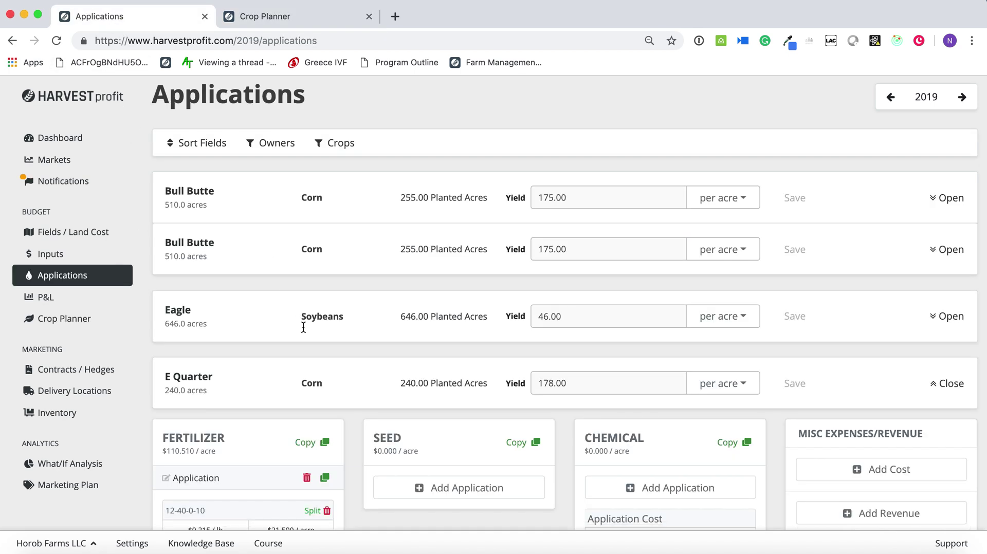
{"action": "scroll", "coordinate": [235, 433], "scroll_direction": "down", "scroll_amount": 2}
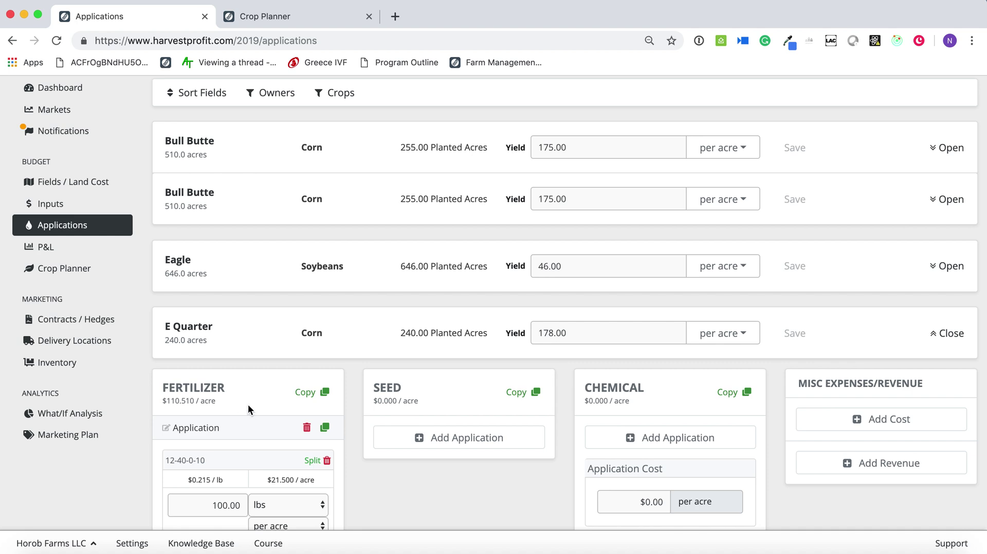
{"action": "left_click", "coordinate": [285, 27]}
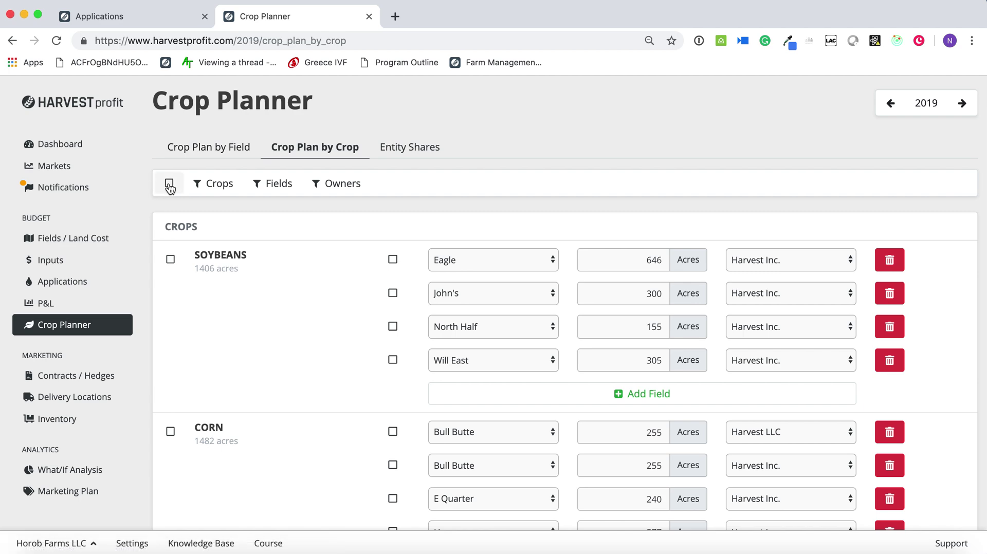
{"action": "left_click", "coordinate": [194, 150]}
{"action": "left_click", "coordinate": [288, 150]}
{"action": "left_click", "coordinate": [195, 149]}
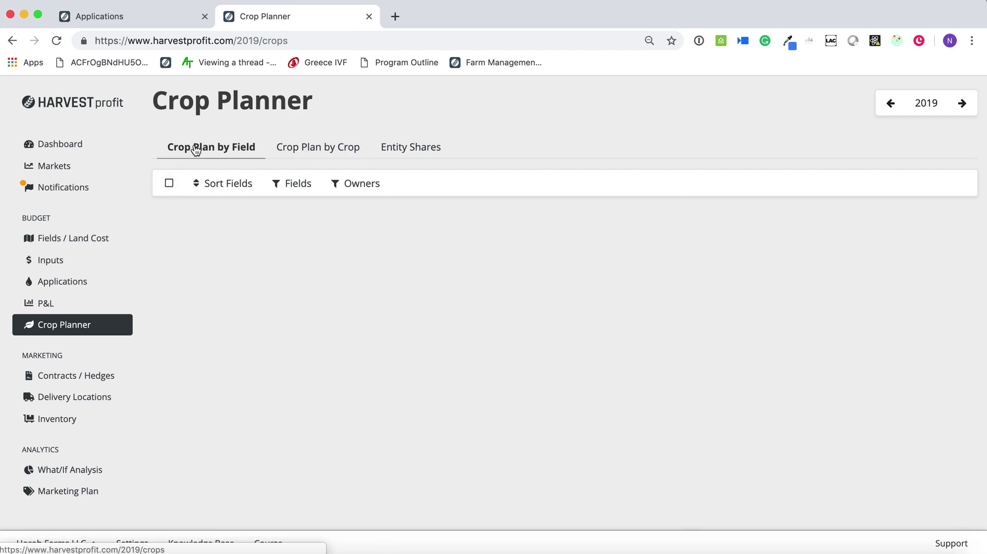
{"action": "left_click", "coordinate": [280, 150]}
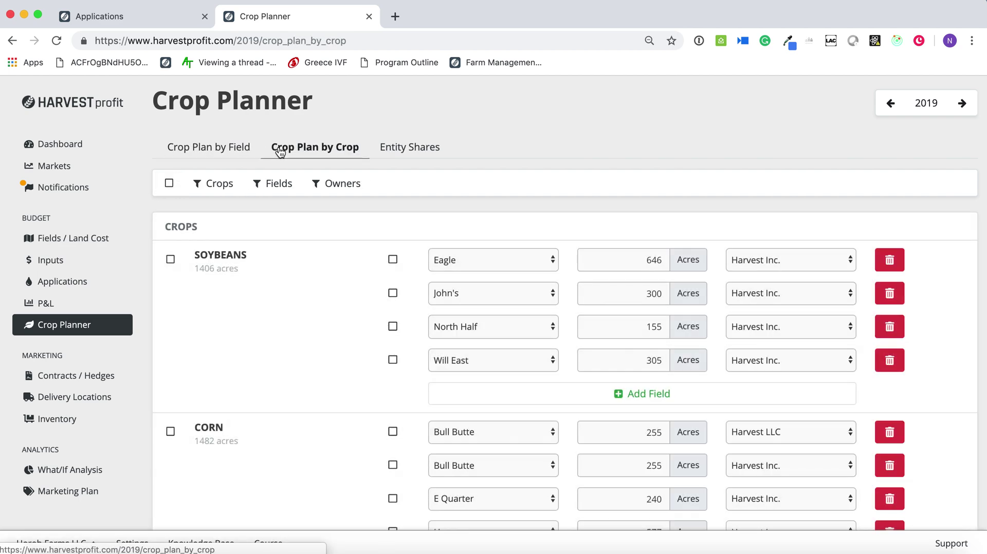